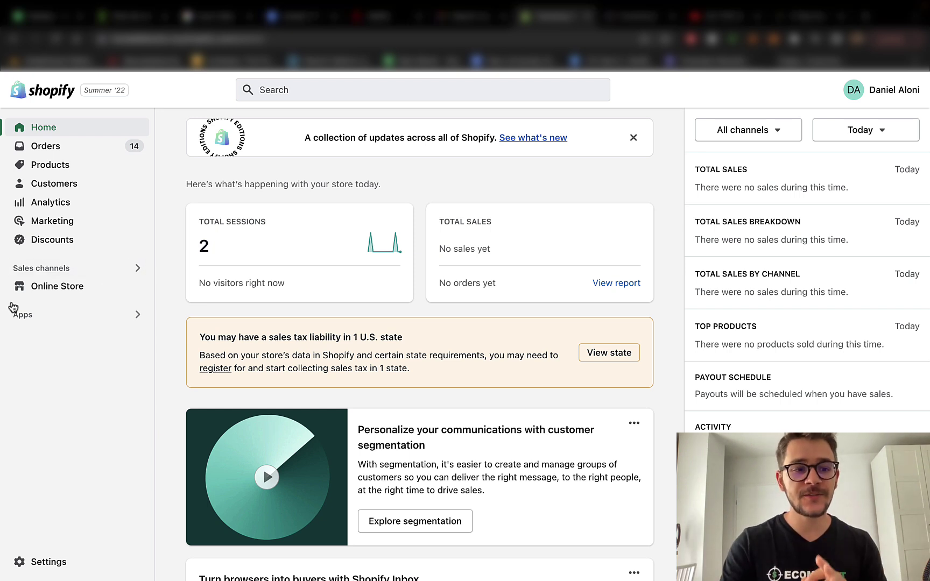
Step: Show the Shopify store's installed apps, including Sendvio, DSers and CJDropshipping
{"action": "left_click", "coordinate": [26, 321]}
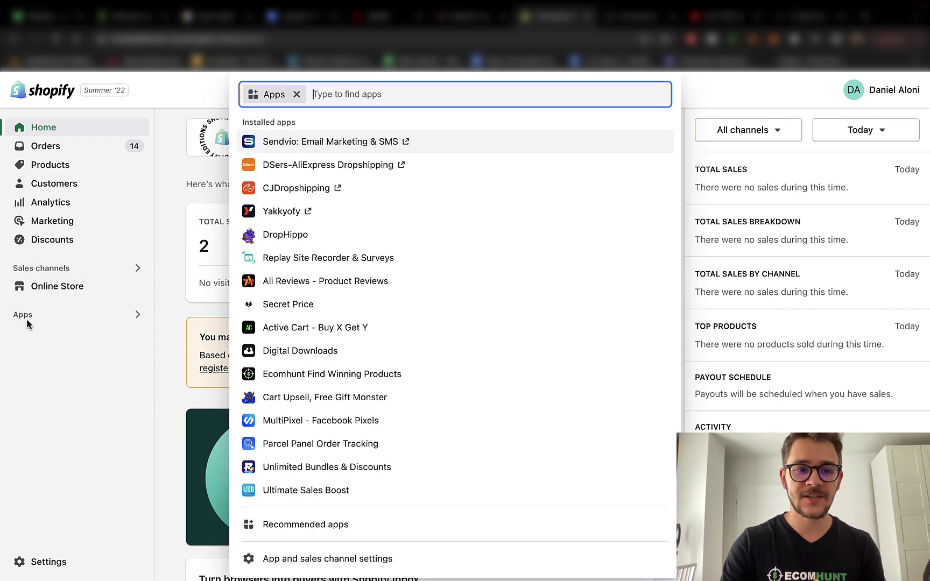
Step: Launch Sendvio and filter Email automation to New subscribers, showing Welcome emails and Follow us on social networks
{"action": "left_click", "coordinate": [318, 144]}
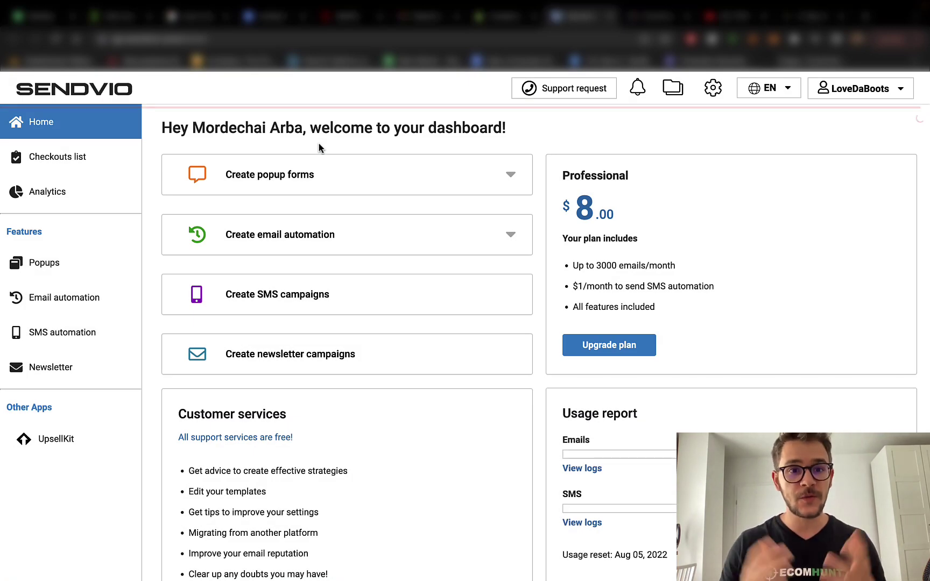
{"action": "left_click", "coordinate": [69, 301]}
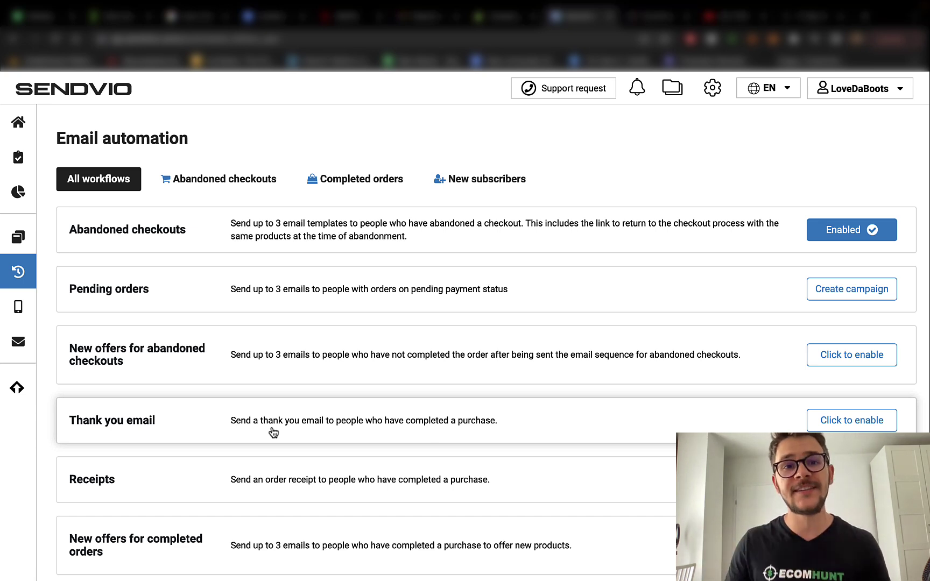
{"action": "left_click", "coordinate": [491, 180]}
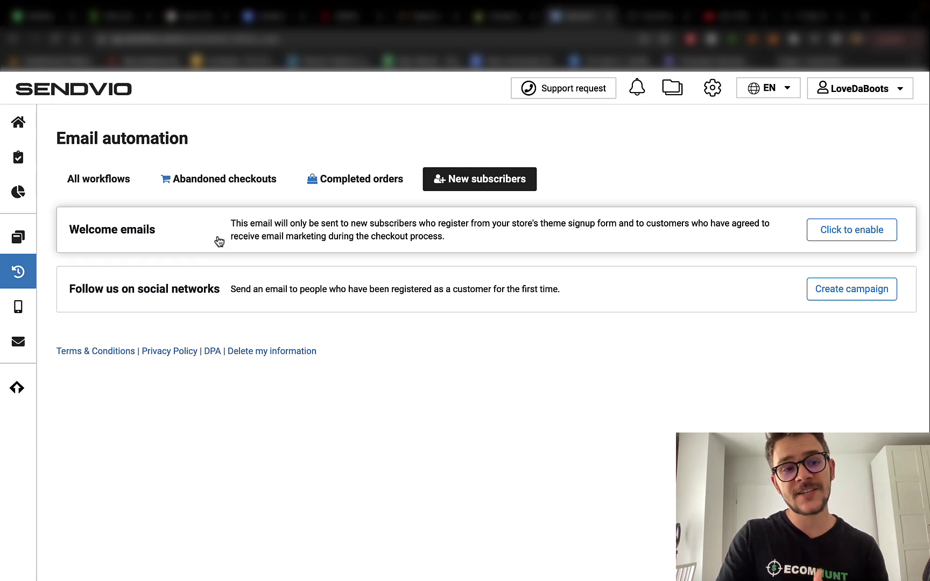
Step: Browse the Welcome emails workflow's template gallery
{"action": "left_click", "coordinate": [237, 239]}
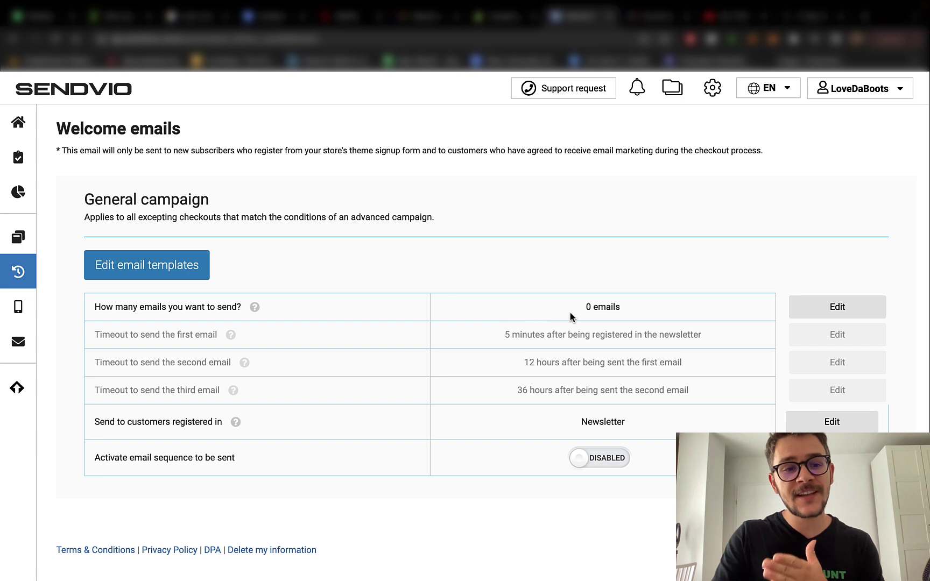
{"action": "left_click", "coordinate": [139, 277]}
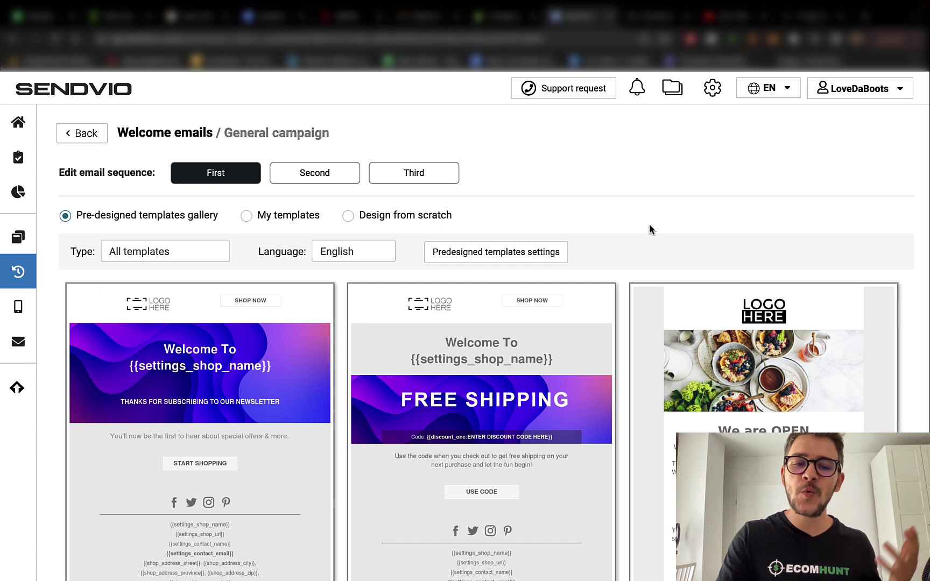
{"action": "scroll", "coordinate": [614, 243], "scroll_direction": "down", "scroll_amount": 3}
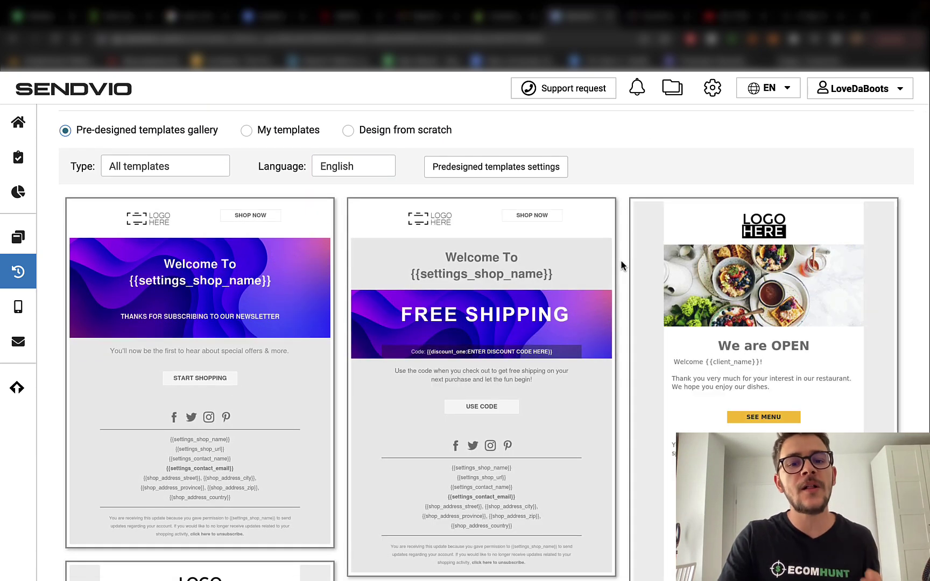
{"action": "scroll", "coordinate": [621, 262], "scroll_direction": "down", "scroll_amount": 3}
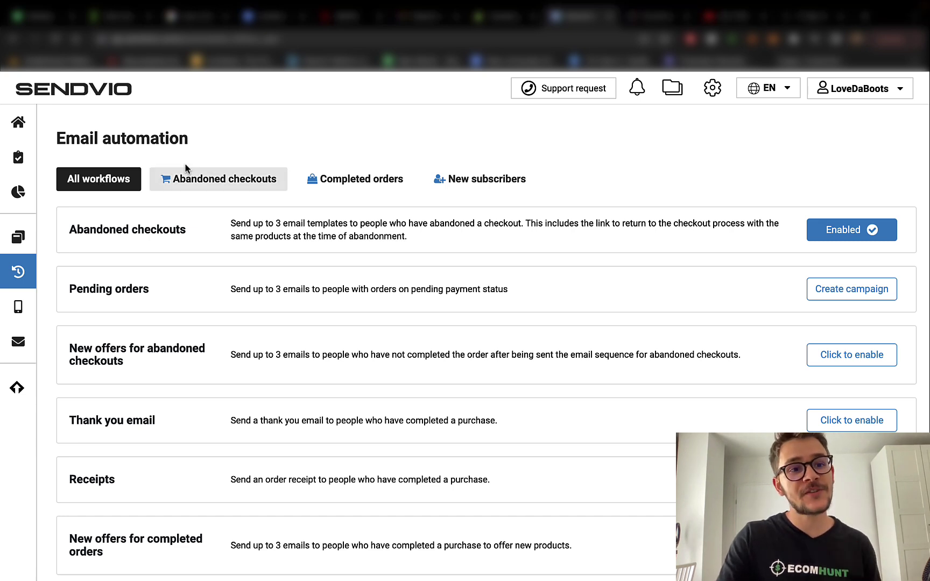
Step: Filter workflows to Completed orders and open the Thank you email workflow
{"action": "left_click", "coordinate": [328, 183]}
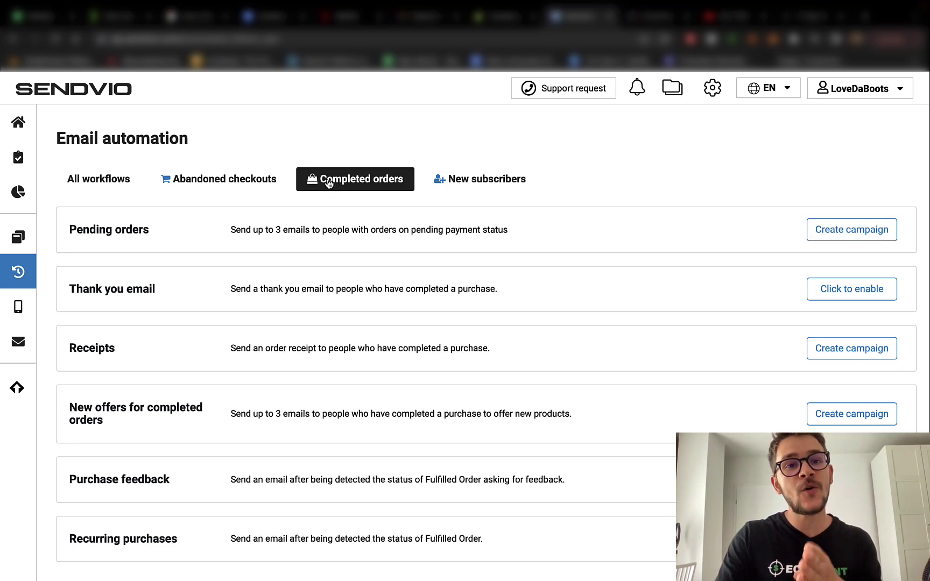
{"action": "left_click", "coordinate": [142, 294]}
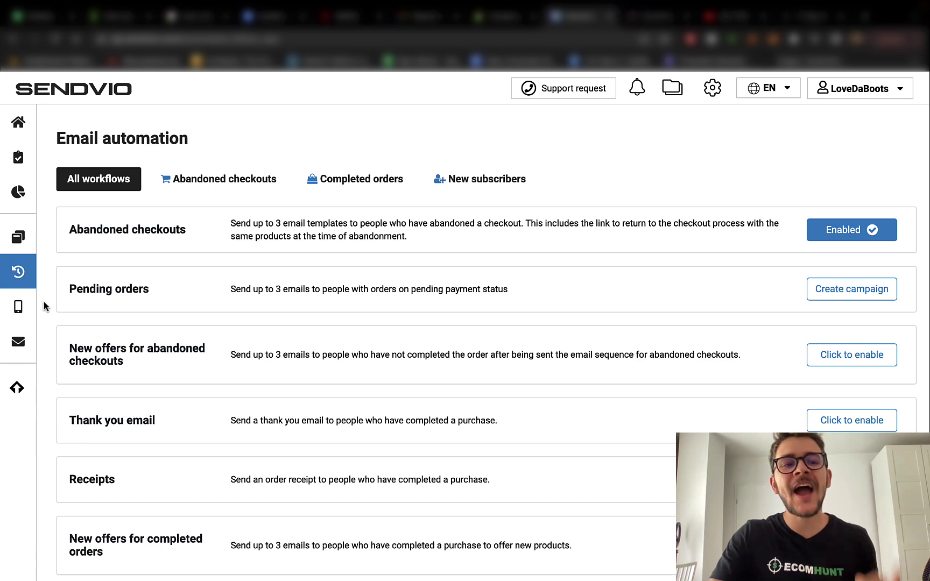
Step: Open the Abandoned checkouts workflow, point out its 3-email count, and open its email templates
{"action": "left_click", "coordinate": [240, 188]}
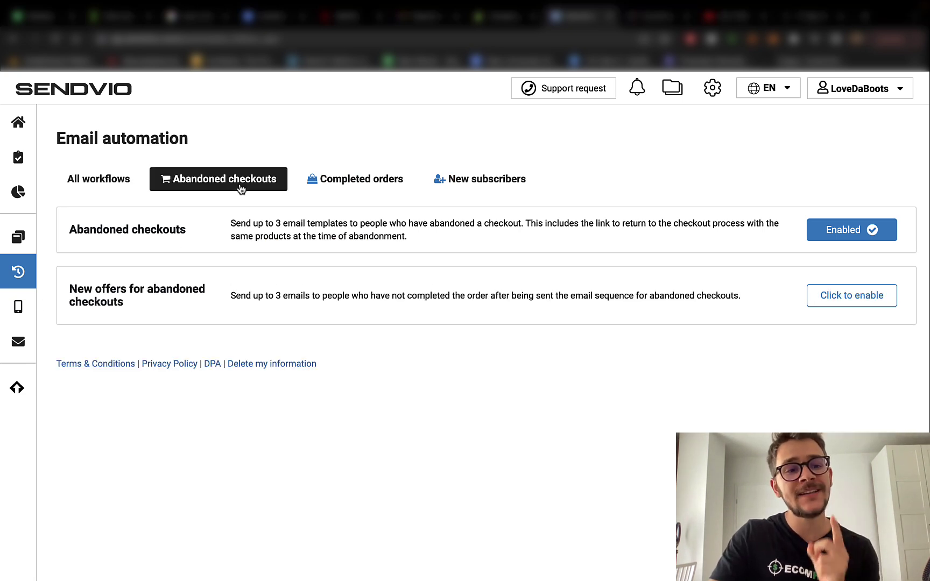
{"action": "left_click", "coordinate": [152, 240]}
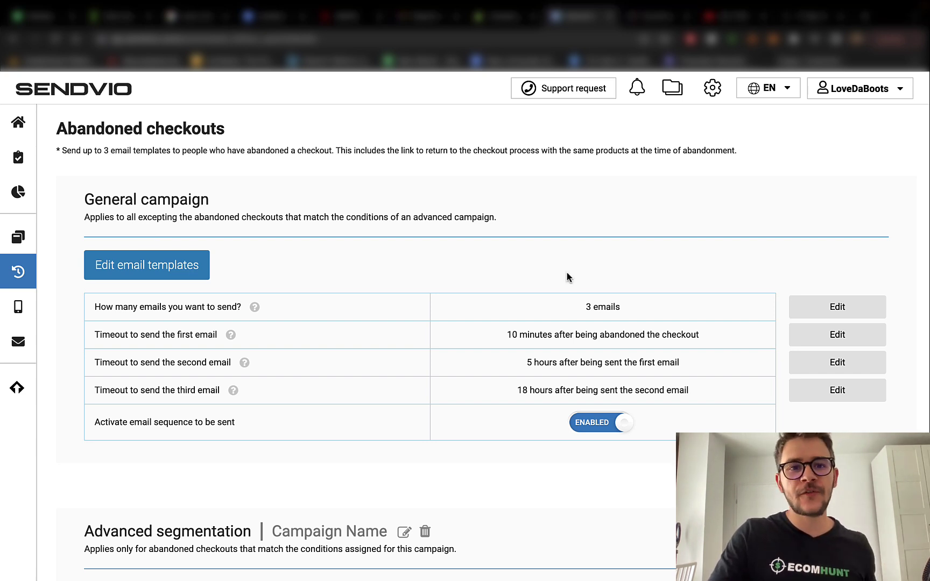
{"action": "left_click_drag", "start_coordinate": [625, 308], "coordinate": [573, 311]}
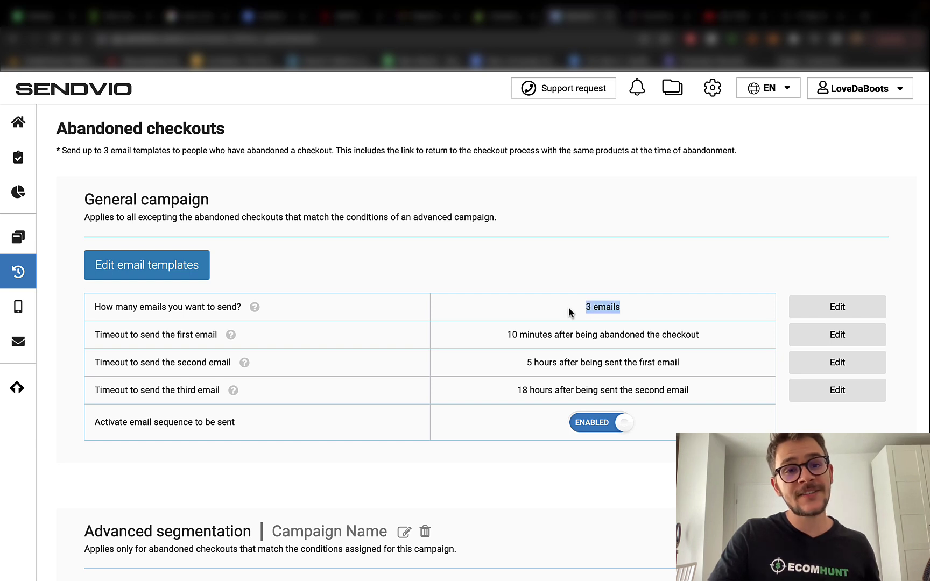
{"action": "left_click", "coordinate": [576, 314]}
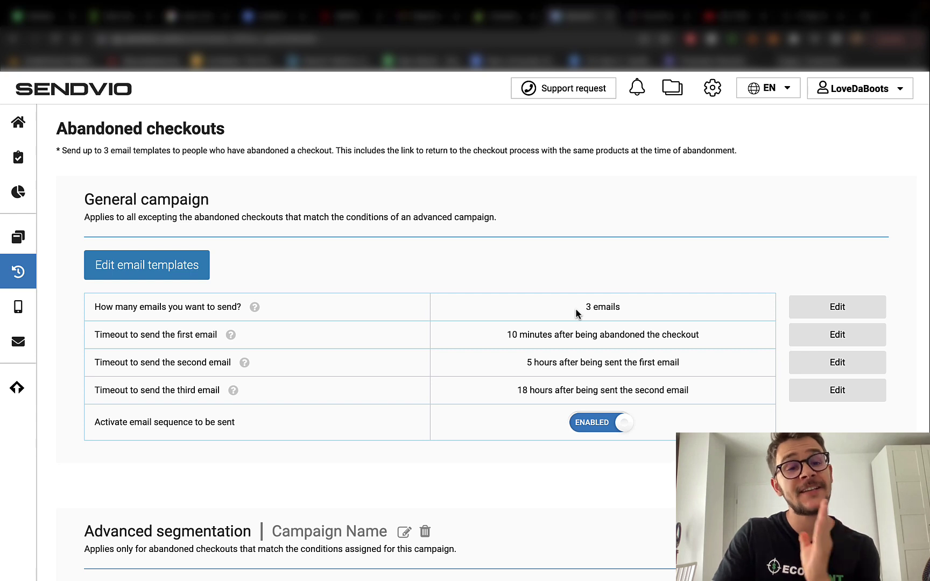
{"action": "left_click_drag", "start_coordinate": [577, 313], "coordinate": [633, 314]}
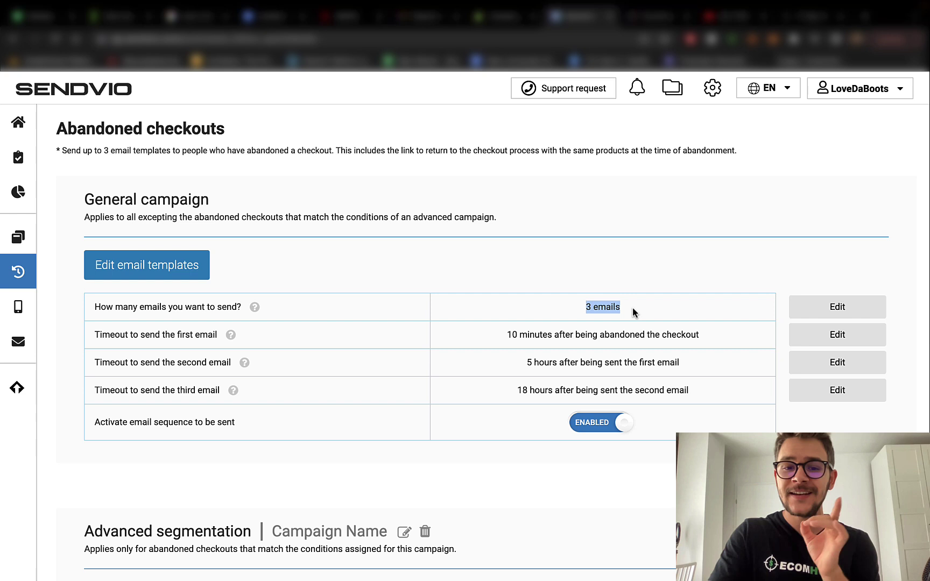
{"action": "left_click", "coordinate": [208, 276]}
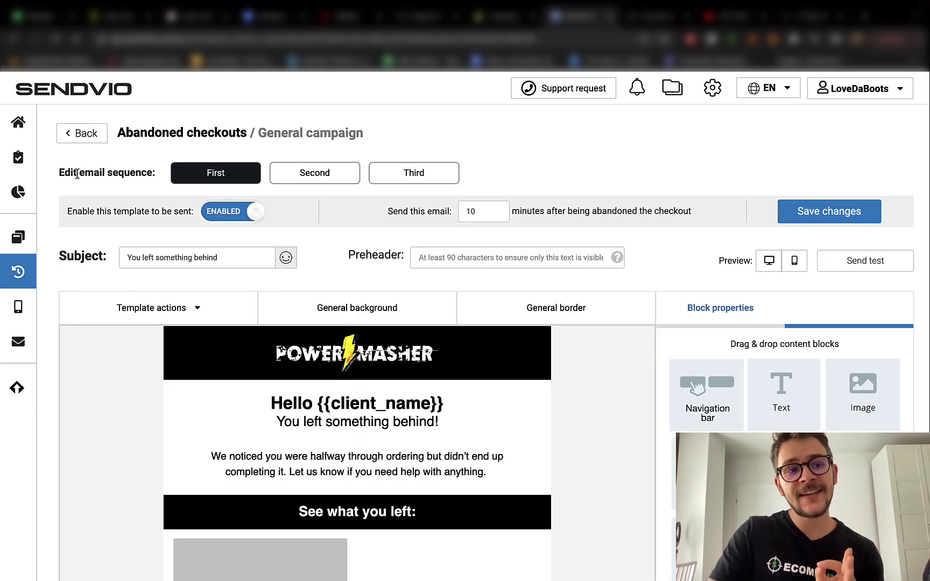
{"action": "left_click", "coordinate": [296, 174]}
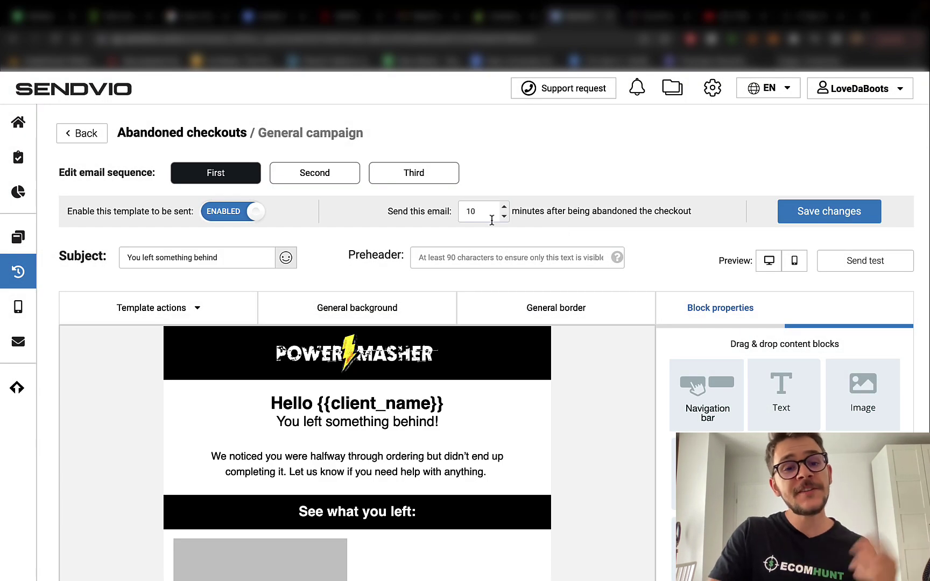
{"action": "double_click", "coordinate": [466, 213]}
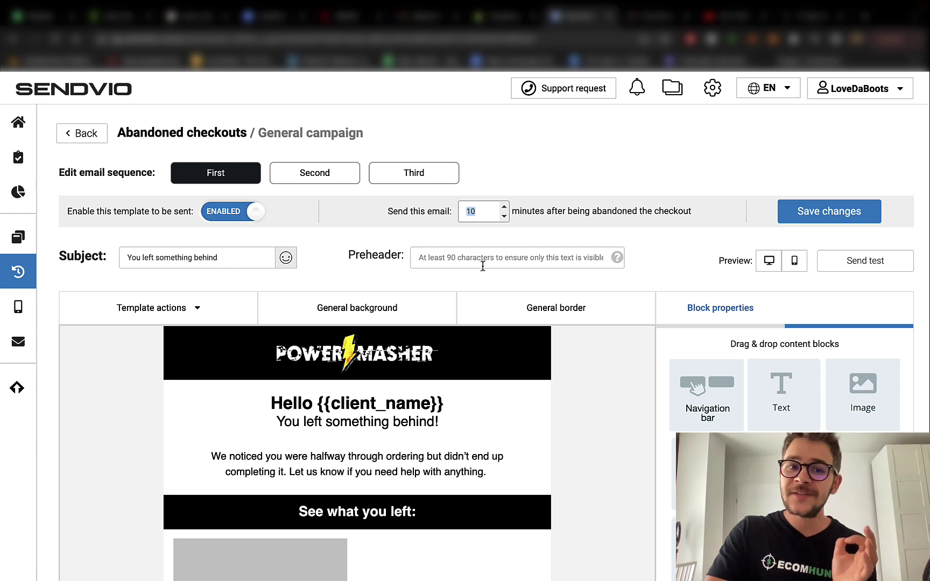
{"action": "left_click", "coordinate": [616, 216]}
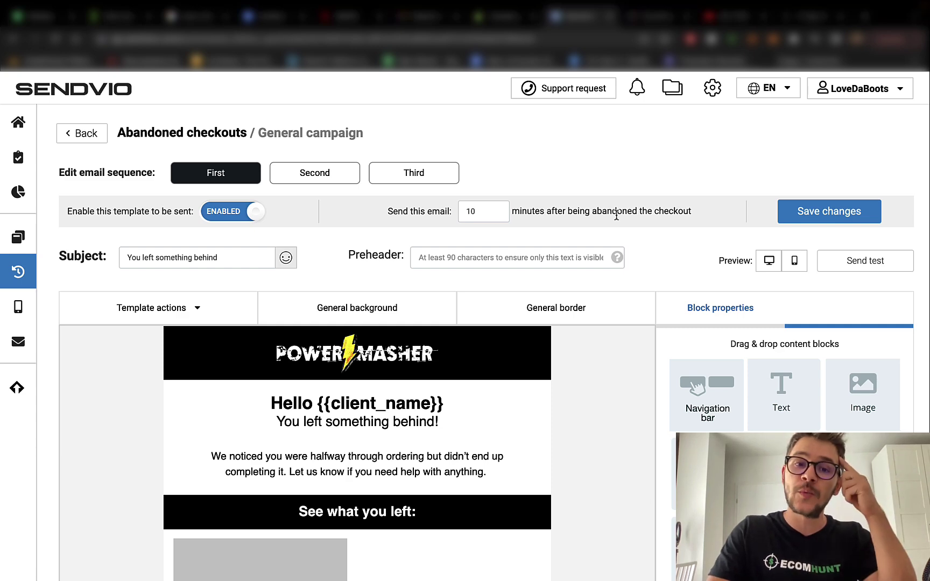
{"action": "scroll", "coordinate": [536, 211], "scroll_direction": "down", "scroll_amount": 3}
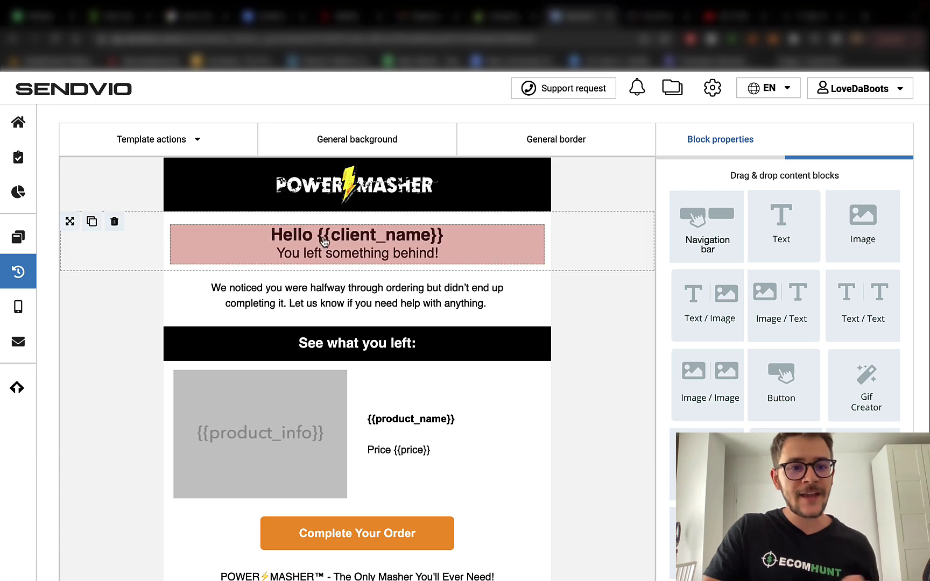
{"action": "scroll", "coordinate": [377, 334], "scroll_direction": "down", "scroll_amount": 1}
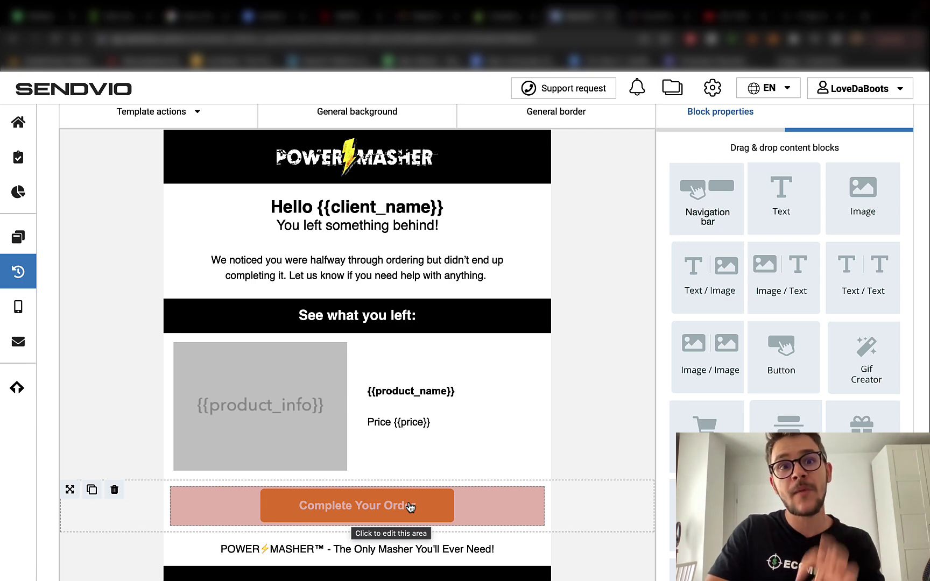
{"action": "scroll", "coordinate": [410, 507], "scroll_direction": "up", "scroll_amount": 5}
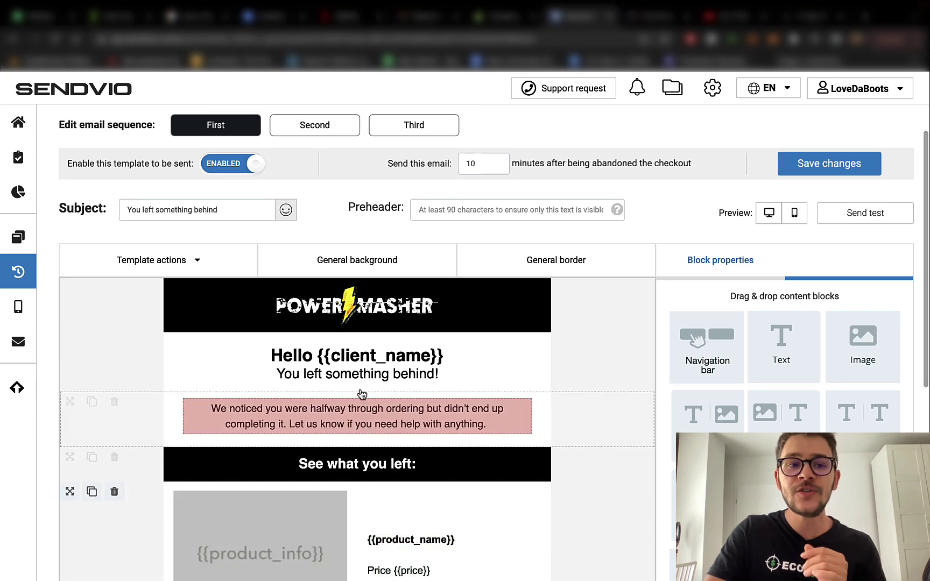
Step: Review the second email, 'Hey, forgot something?', sent 5 hours later with a 50% OFF sale
{"action": "left_click", "coordinate": [315, 128]}
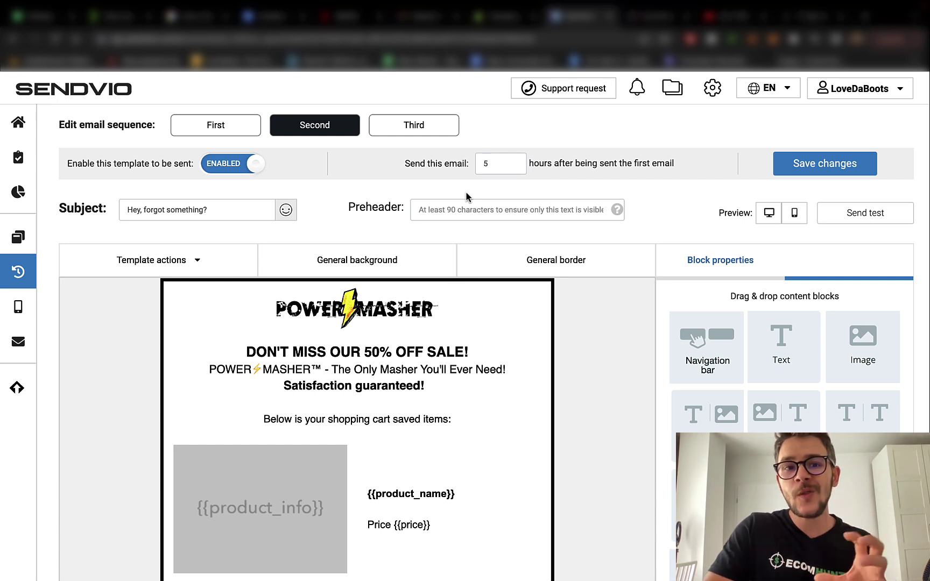
{"action": "scroll", "coordinate": [391, 305], "scroll_direction": "down", "scroll_amount": 2}
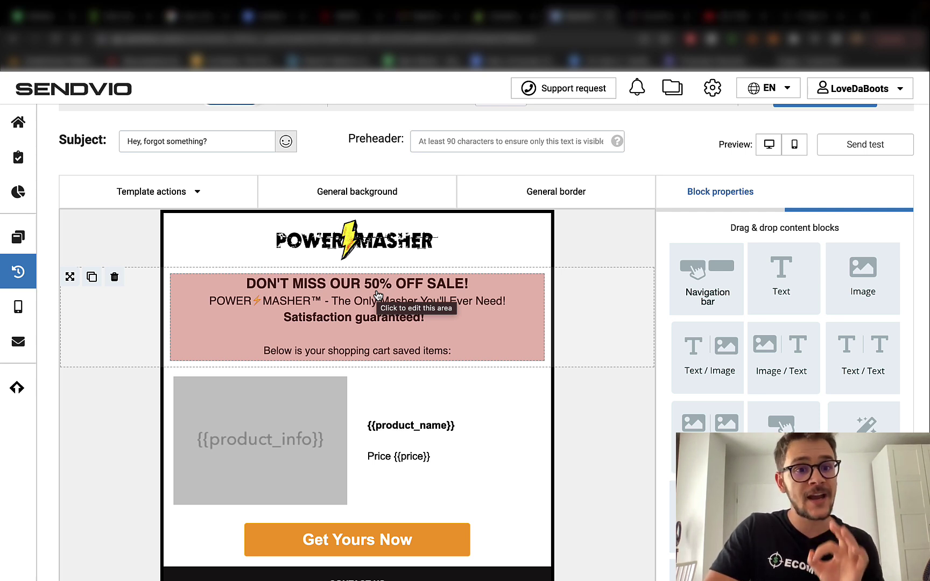
{"action": "scroll", "coordinate": [617, 260], "scroll_direction": "up", "scroll_amount": 1}
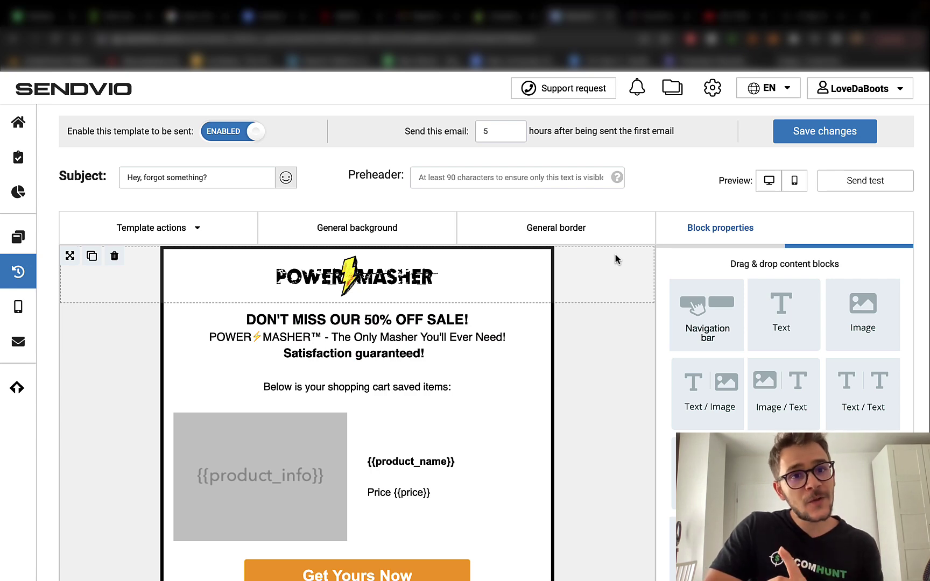
{"action": "scroll", "coordinate": [426, 258], "scroll_direction": "up", "scroll_amount": 2}
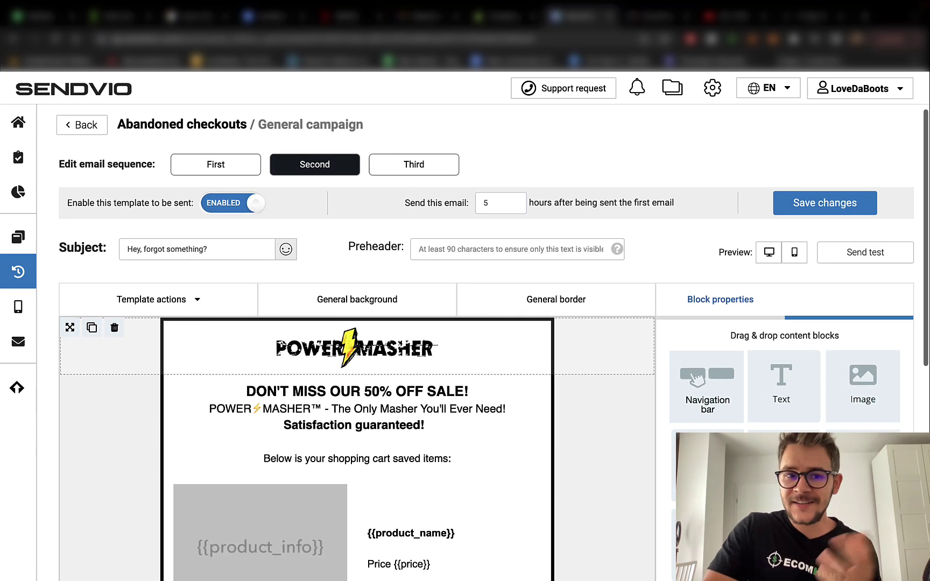
Step: Review the third email, sent 18 hours after the second, offering 10% OFF with code 10OFF
{"action": "left_click", "coordinate": [423, 166]}
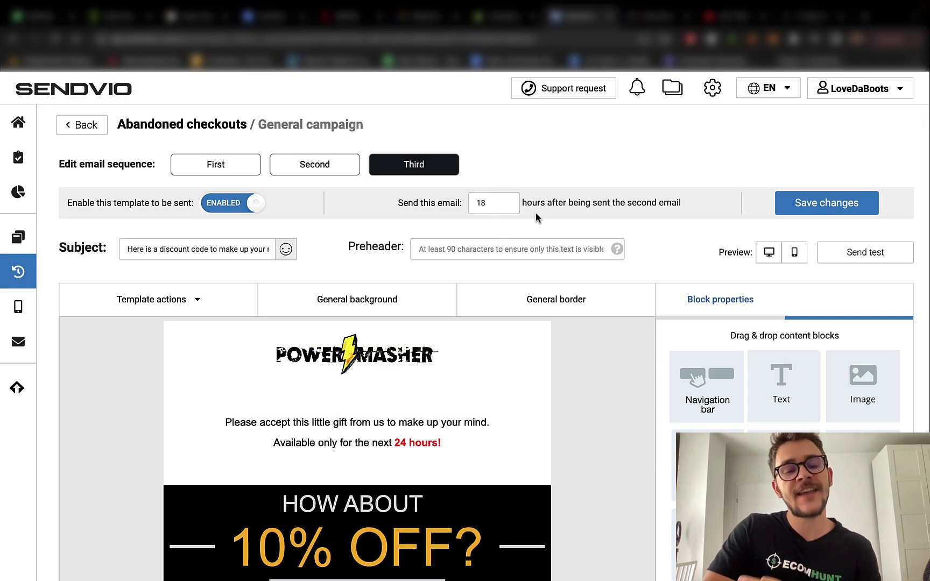
{"action": "scroll", "coordinate": [591, 422], "scroll_direction": "up", "scroll_amount": 1}
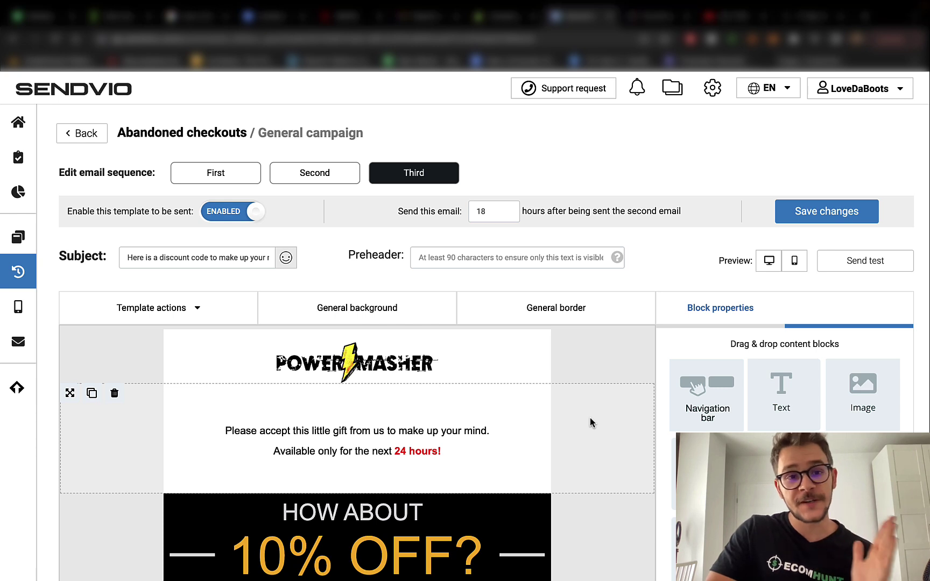
{"action": "scroll", "coordinate": [557, 428], "scroll_direction": "down", "scroll_amount": 2}
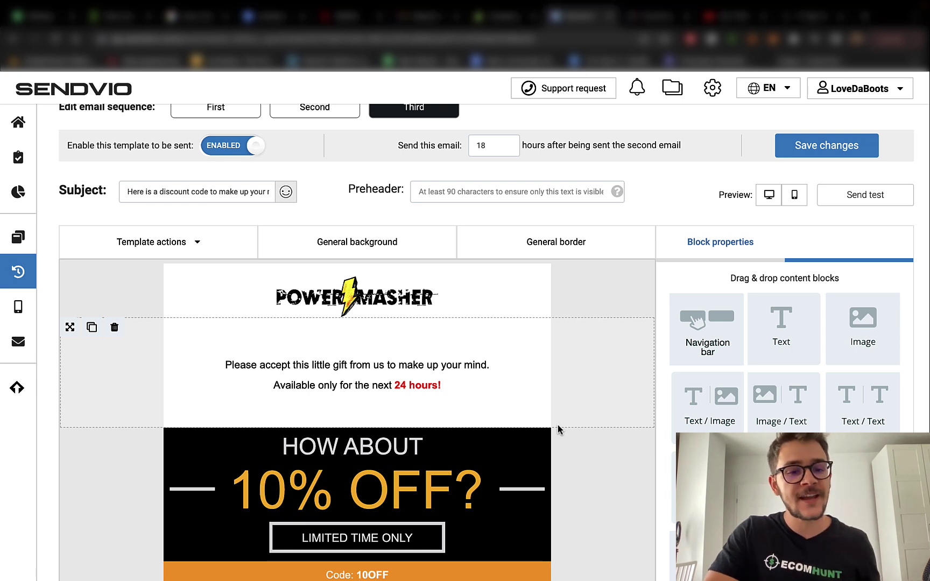
{"action": "scroll", "coordinate": [558, 429], "scroll_direction": "up", "scroll_amount": 2}
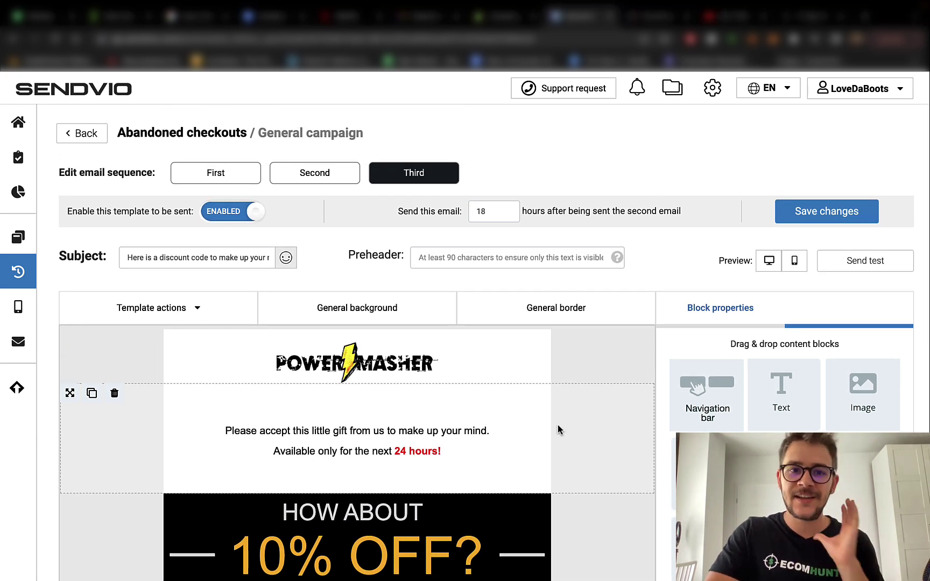